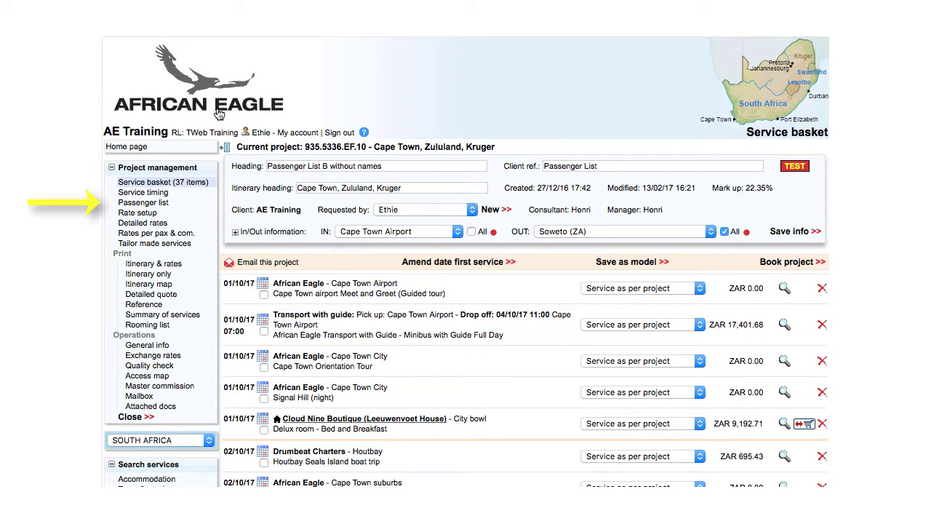
pyautogui.click(166, 204)
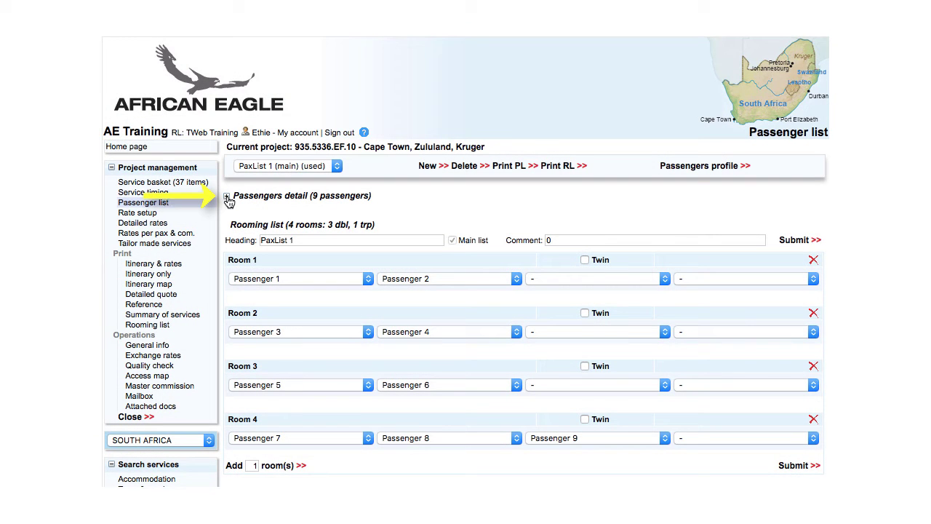
# Step: Expand the passenger details and replace the first three placeholder names with surnames and initials
pyautogui.click(226, 196)
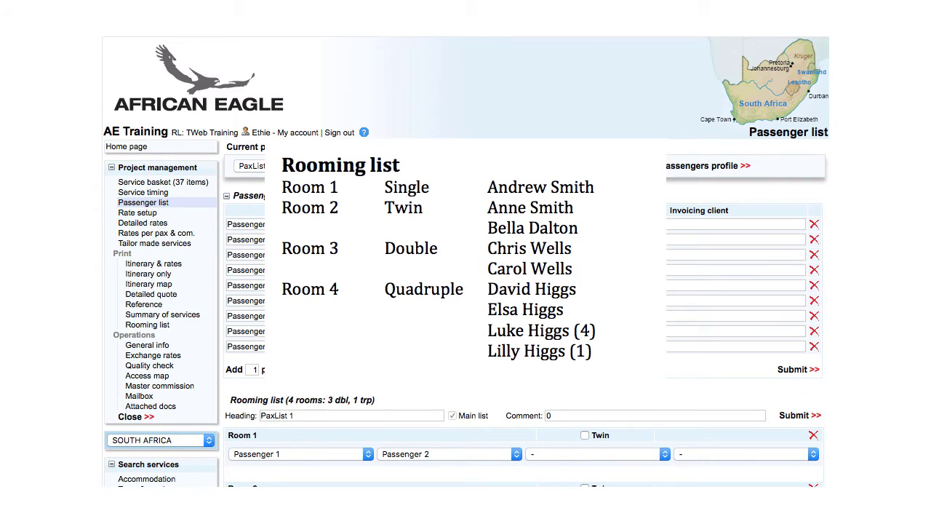
pyautogui.tripleClick(263, 224)
pyautogui.write('Smith A')
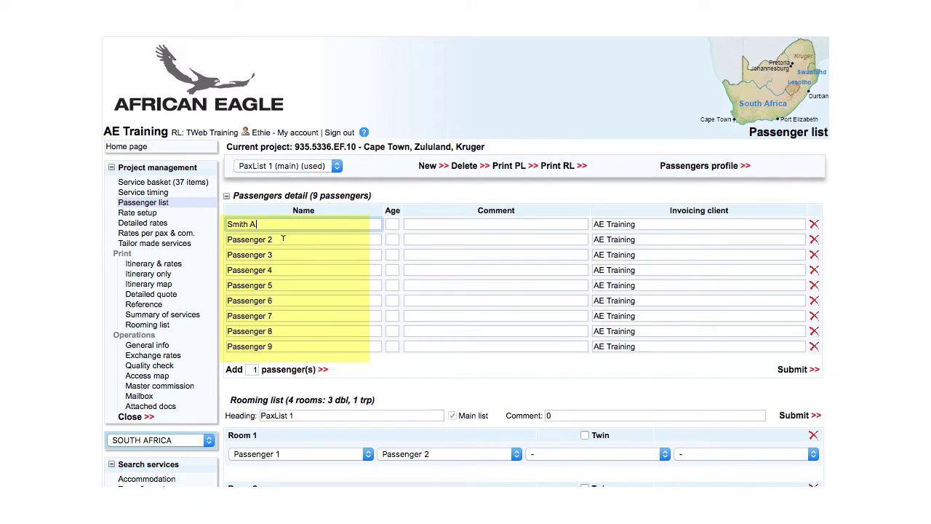
pyautogui.moveTo(283, 237); pyautogui.dragTo(226, 235)
pyautogui.write('Smith A')
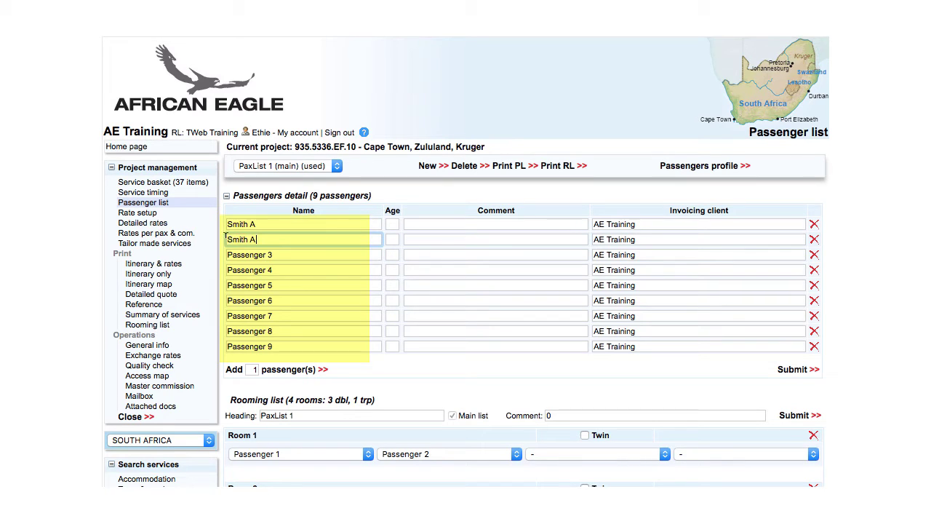
pyautogui.press('Tab')
pyautogui.write('Dalton B')
# Step: Enter surnames with initials for passengers four through nine
pyautogui.press('Tab')
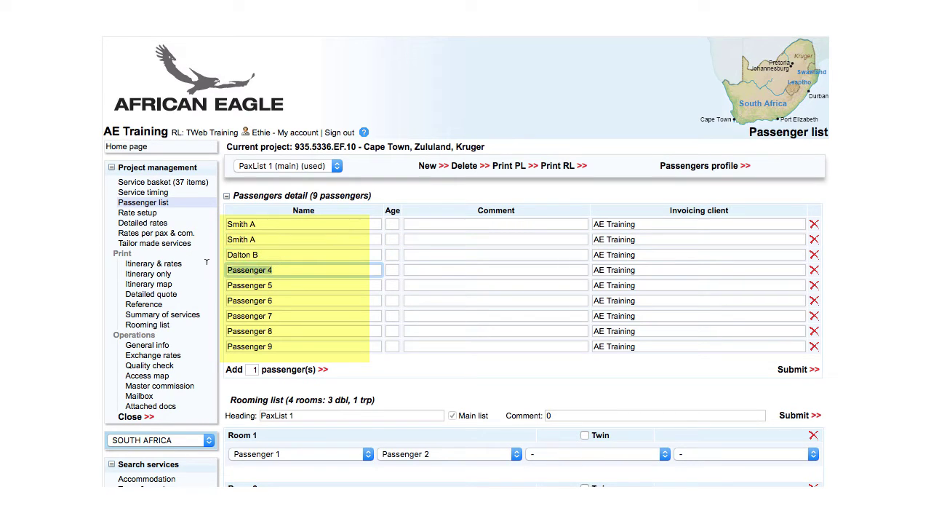
pyautogui.write('Wells C')
pyautogui.press('Tab')
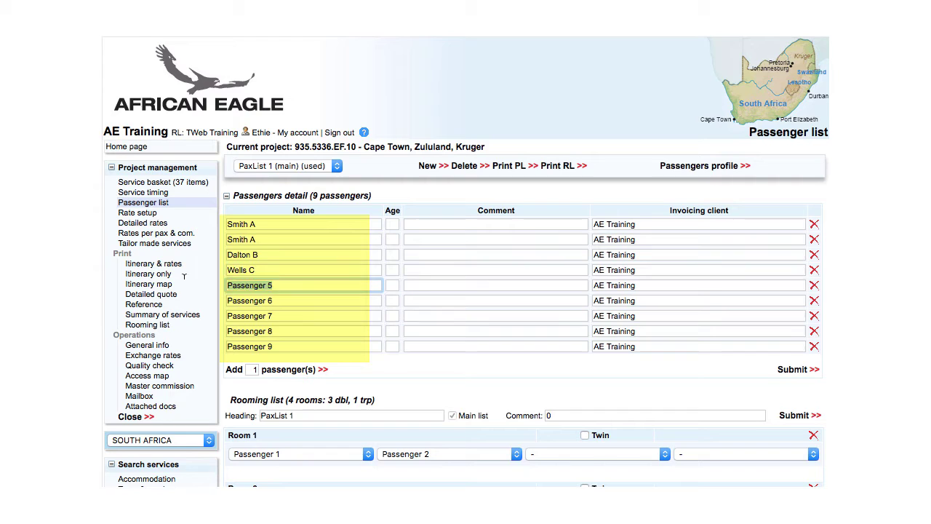
pyautogui.write('Wells C')
pyautogui.press('Tab')
pyautogui.write('Higgs D')
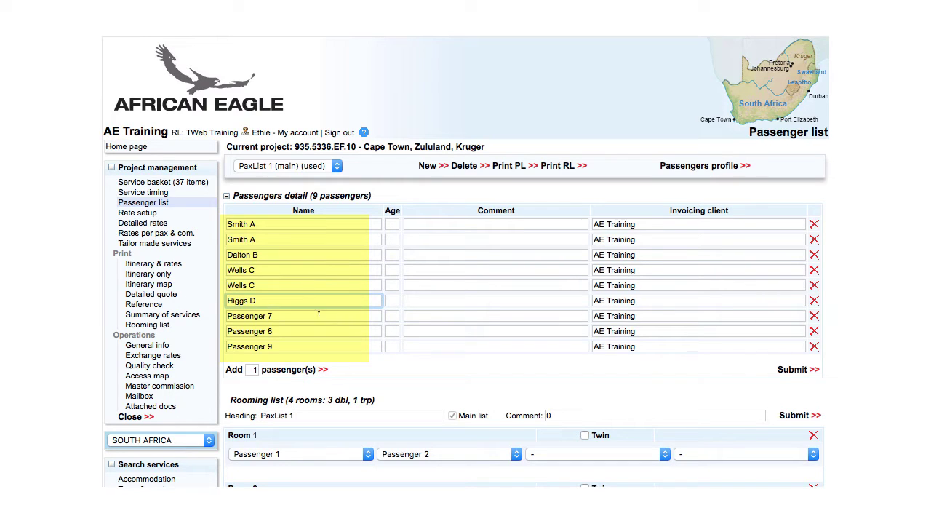
pyautogui.press('Tab')
pyautogui.write('Higgs E')
pyautogui.press('Tab')
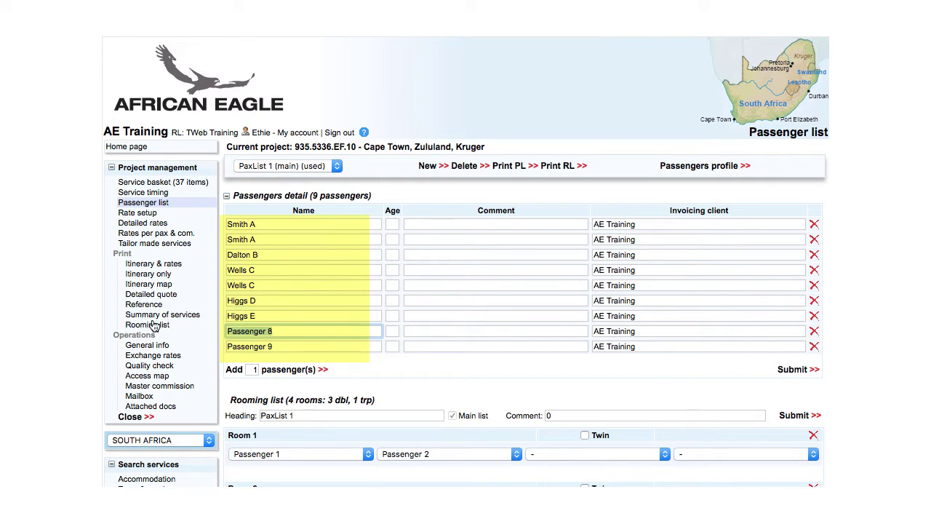
pyautogui.write('Higgs L')
pyautogui.press('Tab')
pyautogui.write('Higgs L')
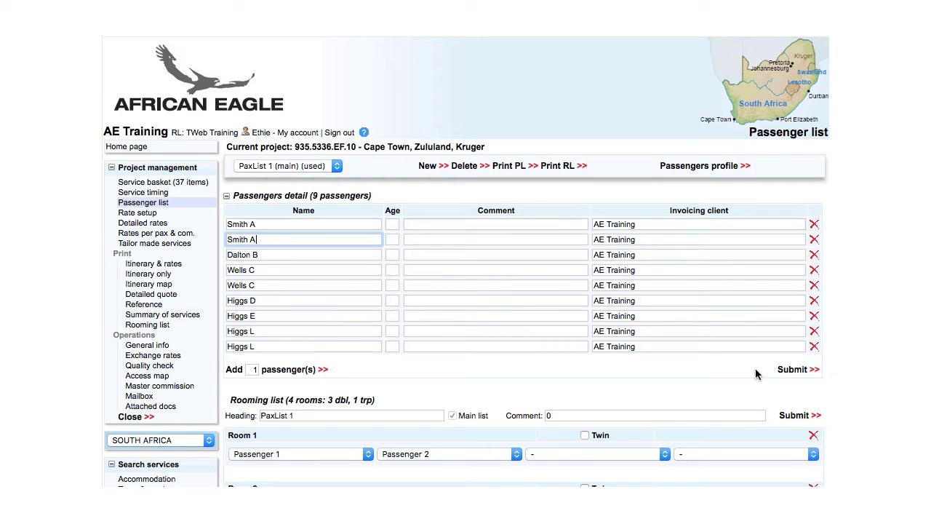
pyautogui.click(795, 370)
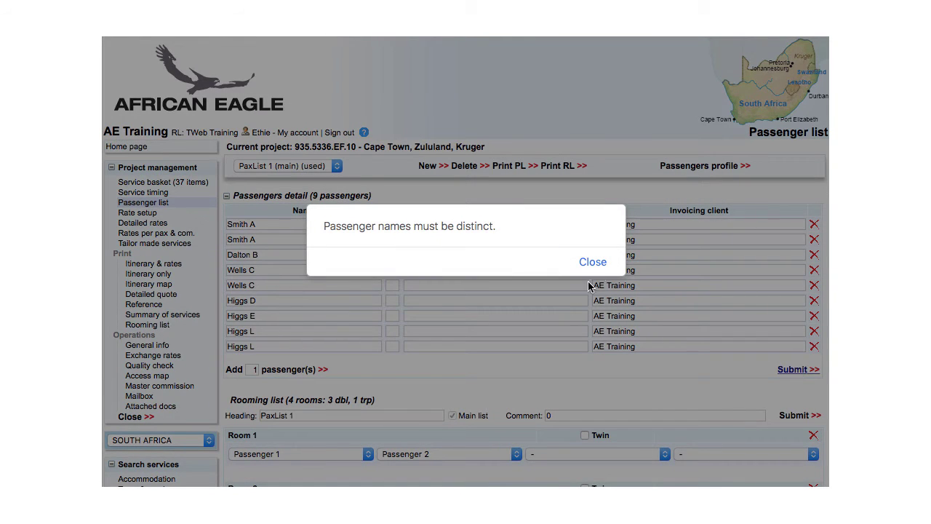
pyautogui.click(593, 263)
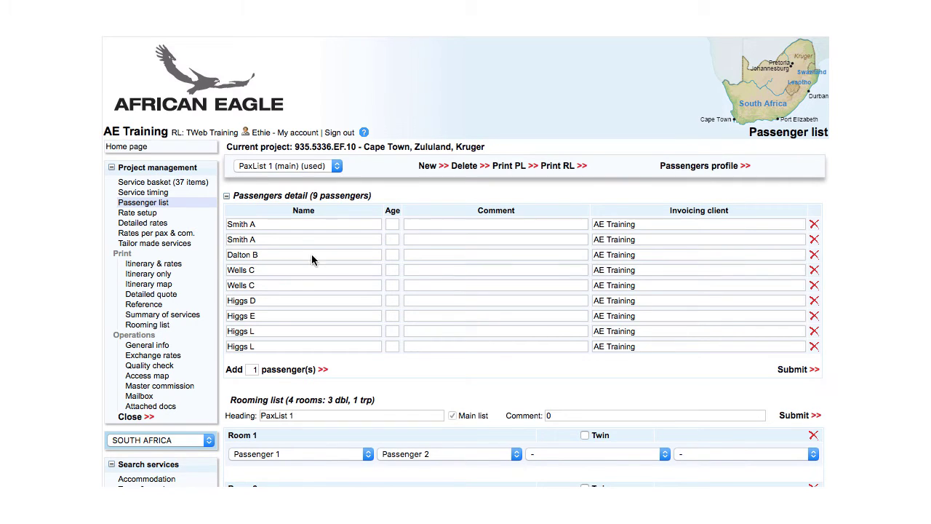
# Step: Append Mr and Mrs to the first two passengers' names
pyautogui.click(299, 223)
pyautogui.write('Mr')
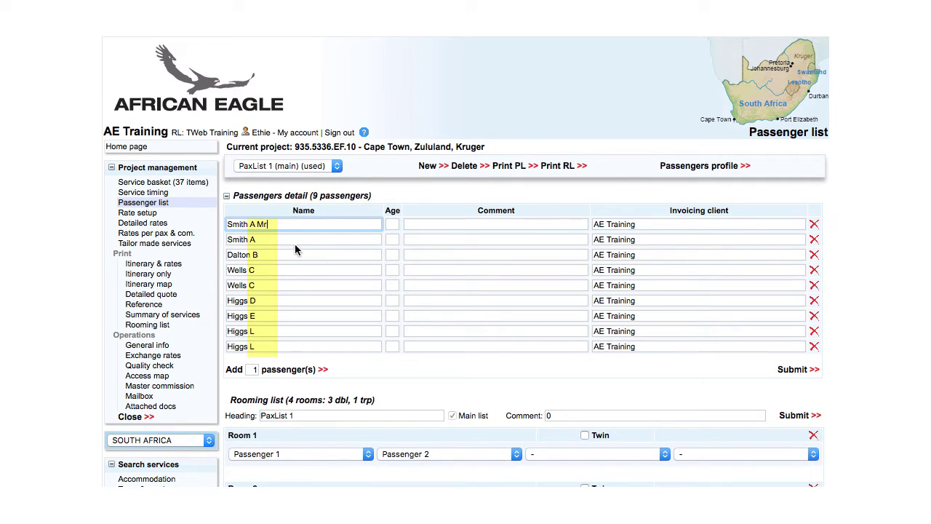
pyautogui.click(298, 240)
pyautogui.write('Mr')
pyautogui.write('s')
pyautogui.click(233, 254)
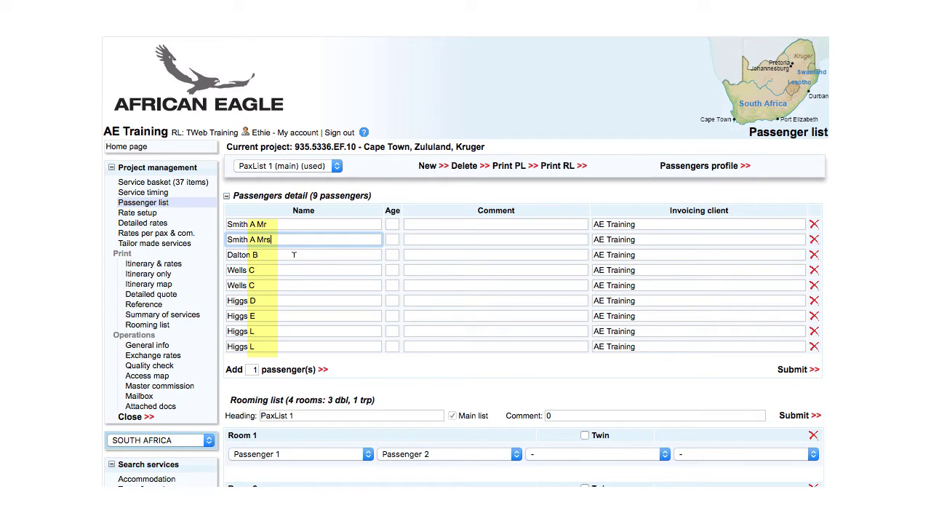
pyautogui.scroll(-5, 232, 254)
# Step: Append Mr and Mrs titles to passengers four through seven
pyautogui.write('Mrs')
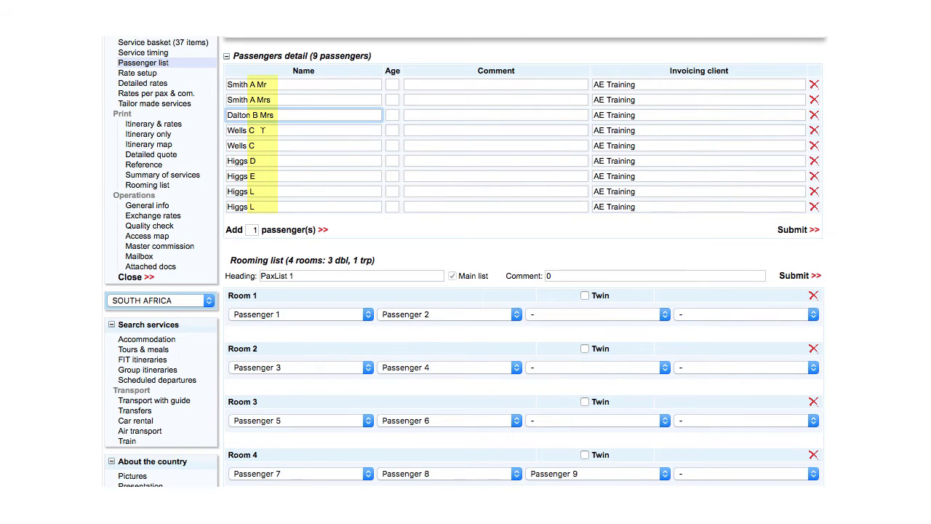
pyautogui.click(263, 131)
pyautogui.write('Mr')
pyautogui.click(263, 142)
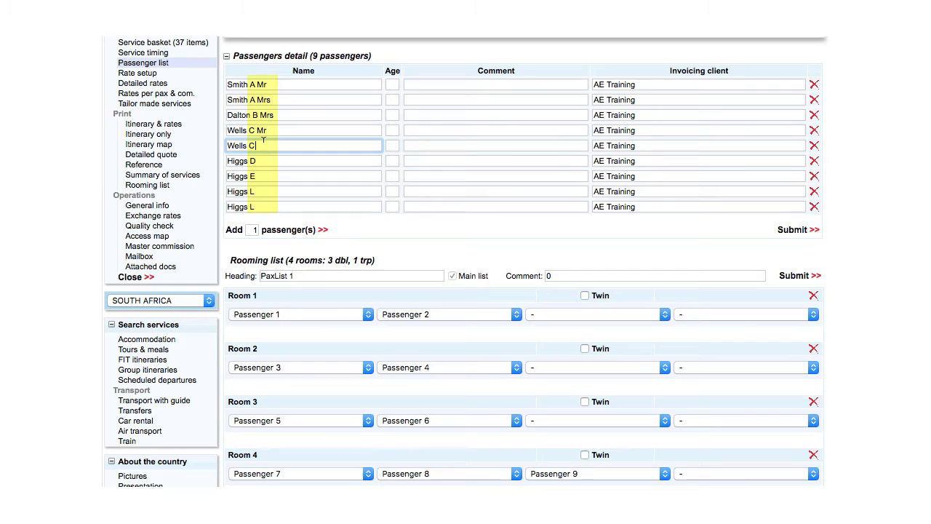
pyautogui.write('Mrs')
pyautogui.click(263, 161)
pyautogui.write('Mr')
pyautogui.click(256, 176)
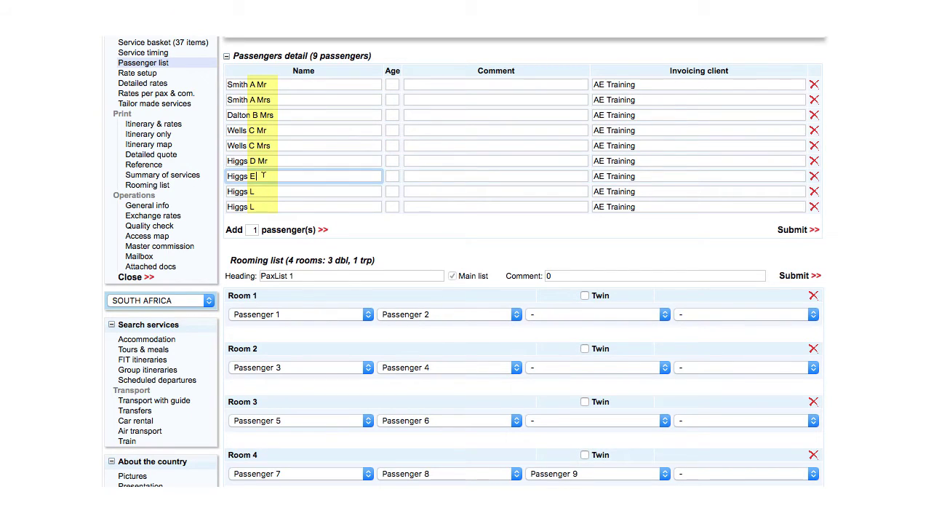
pyautogui.write('Mrs')
# Step: Complete the first names of the two children in rows eight and nine
pyautogui.click(281, 190)
pyautogui.write('uke')
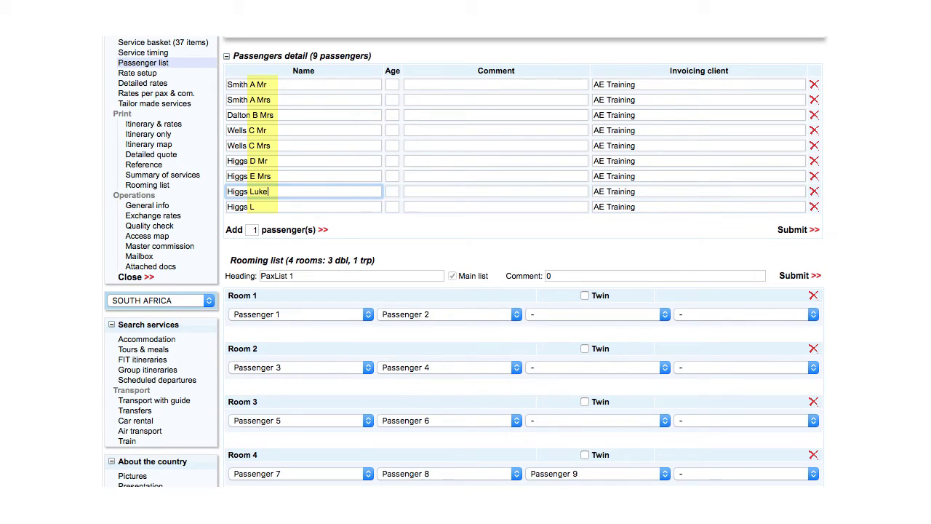
pyautogui.click(277, 206)
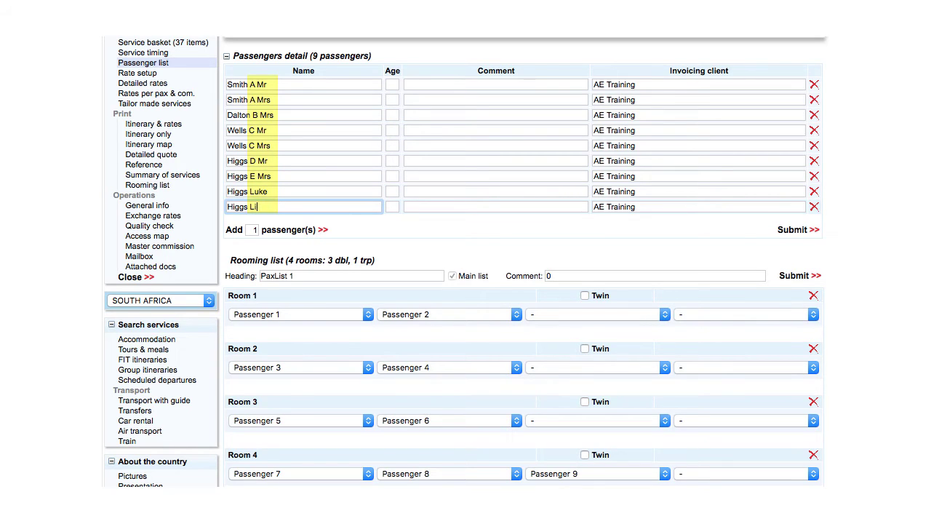
pyautogui.write('ily')
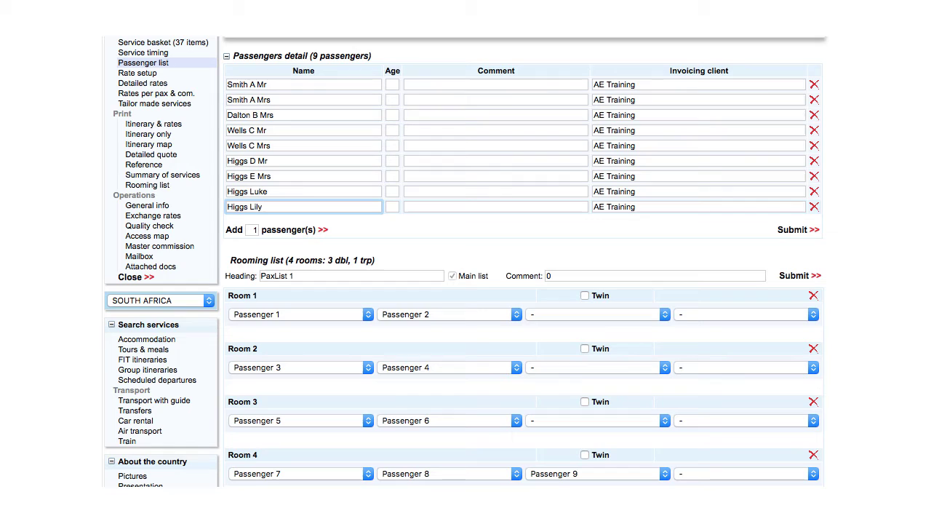
# Step: Set the eighth and ninth passengers' ages to 4 and 1, and comment Vegetarian on passenger three
pyautogui.click(392, 191)
pyautogui.write('4')
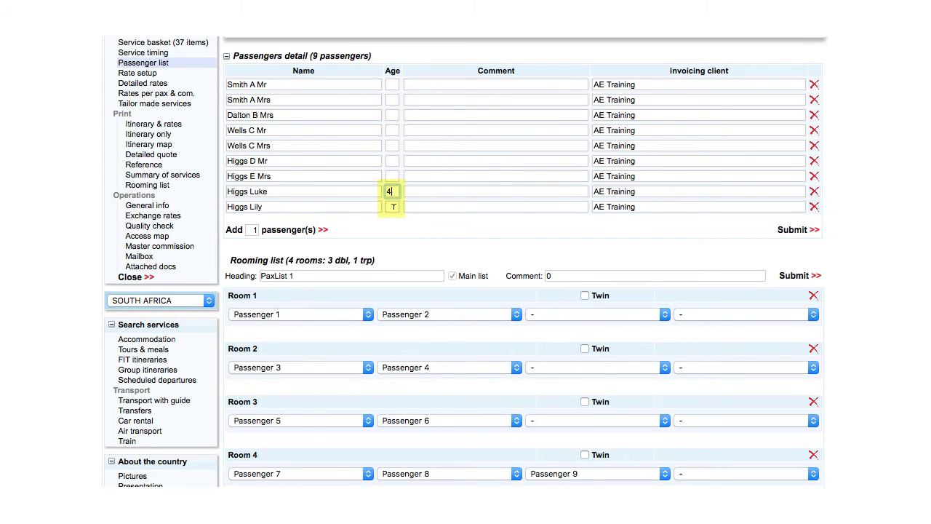
pyautogui.click(393, 207)
pyautogui.write('1')
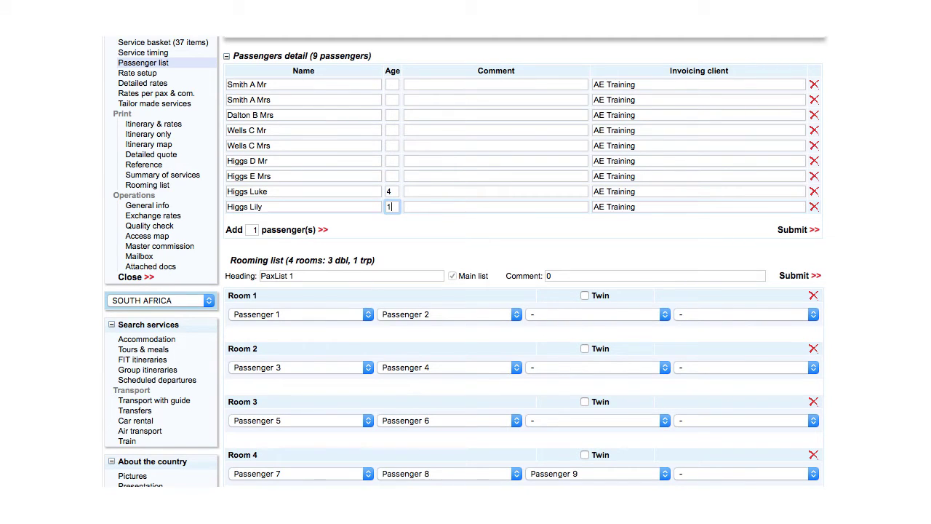
pyautogui.click(495, 115)
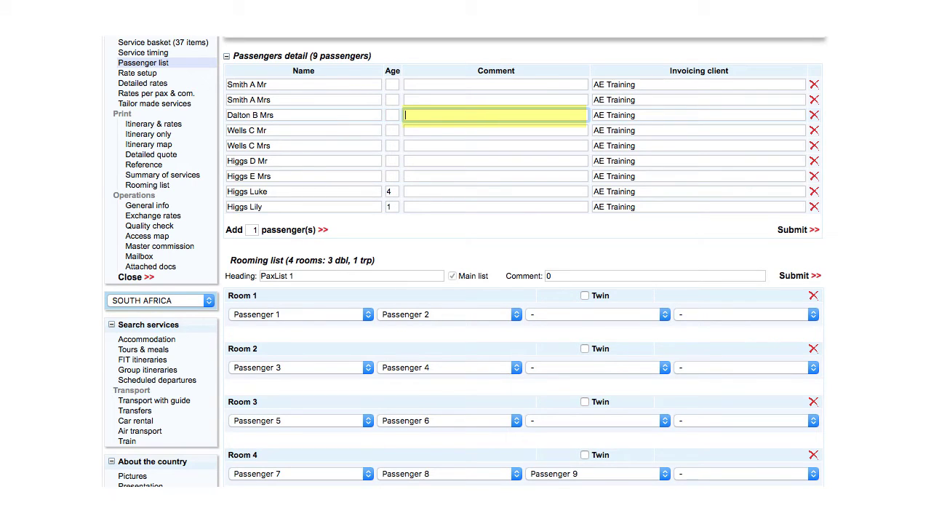
pyautogui.write('Vegetarian')
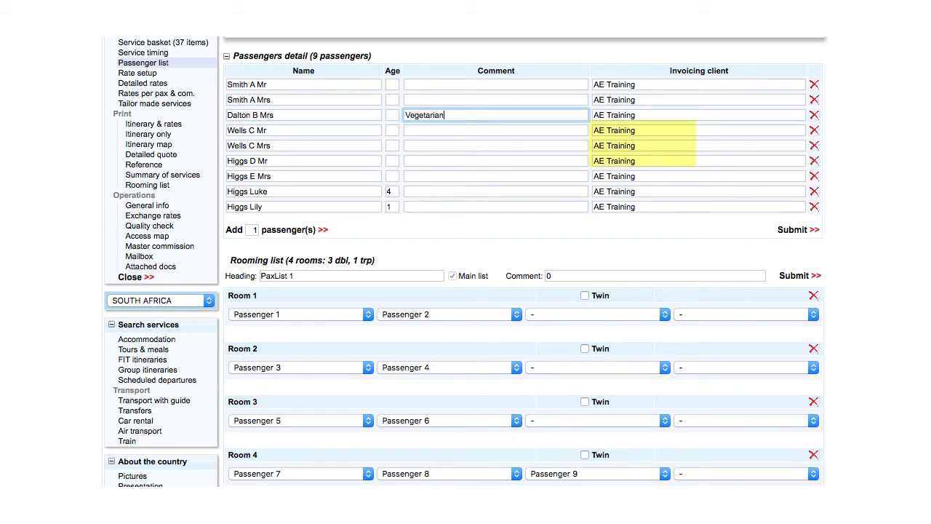
# Step: Set AF Training as invoicing client for passengers four and five from the suggestion list
pyautogui.click(632, 130)
pyautogui.write('AF t')
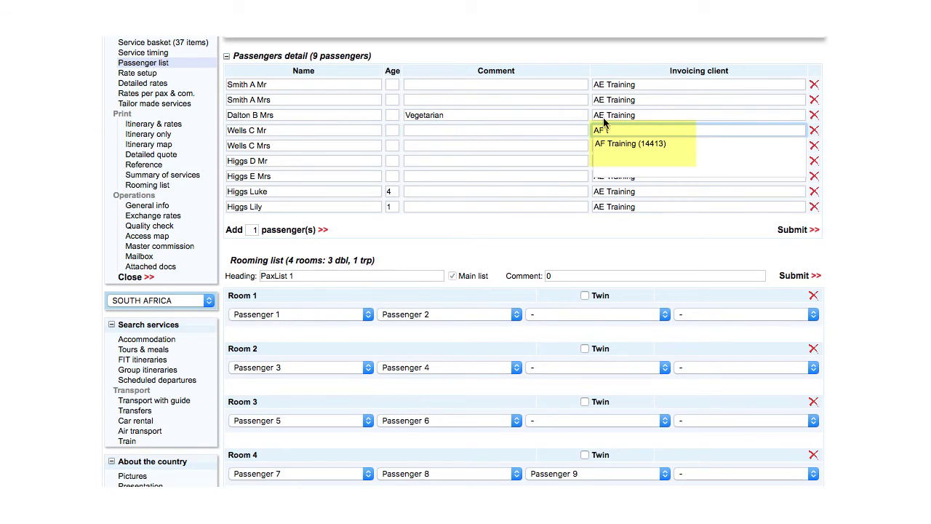
pyautogui.click(643, 143)
pyautogui.press('super+a')
pyautogui.write('A')
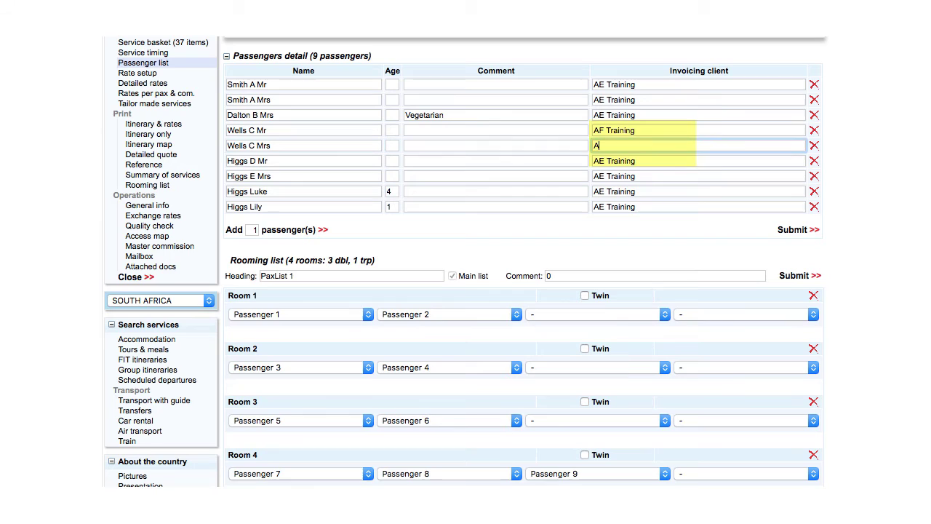
pyautogui.write('F t')
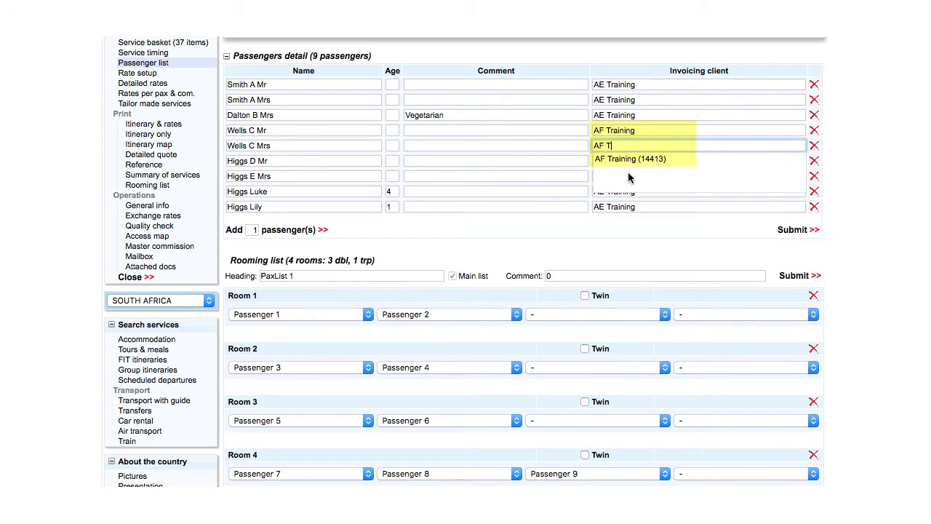
pyautogui.click(630, 160)
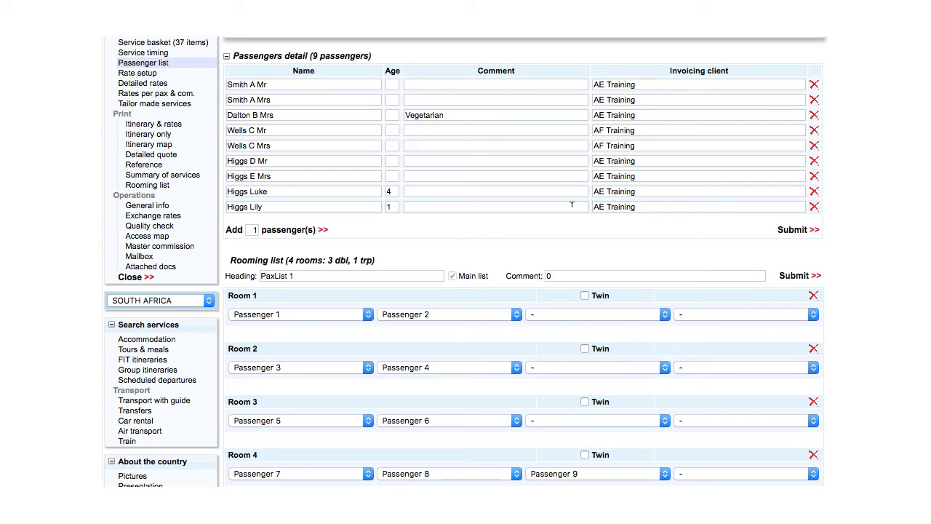
# Step: Add two passenger rows, then delete Passenger 10 and Passenger 11 again
pyautogui.click(251, 229)
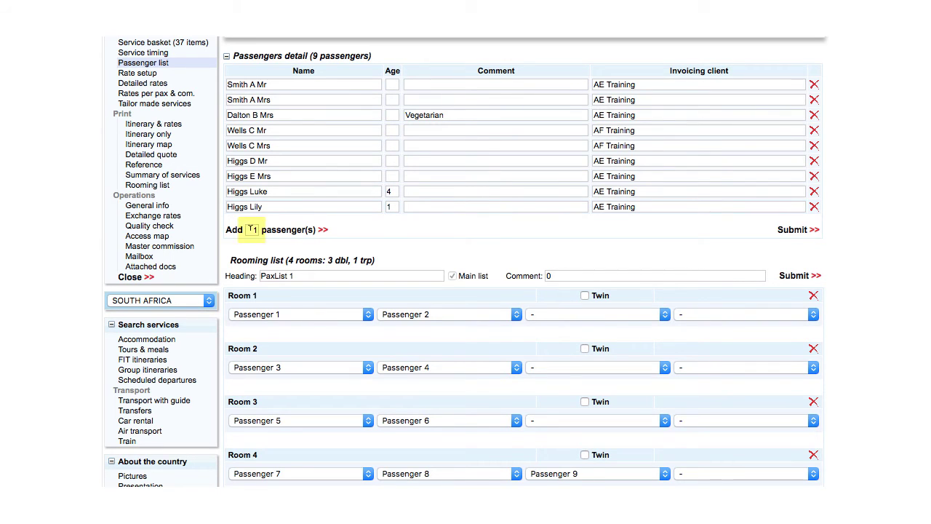
pyautogui.press('BackSpace')
pyautogui.write('2')
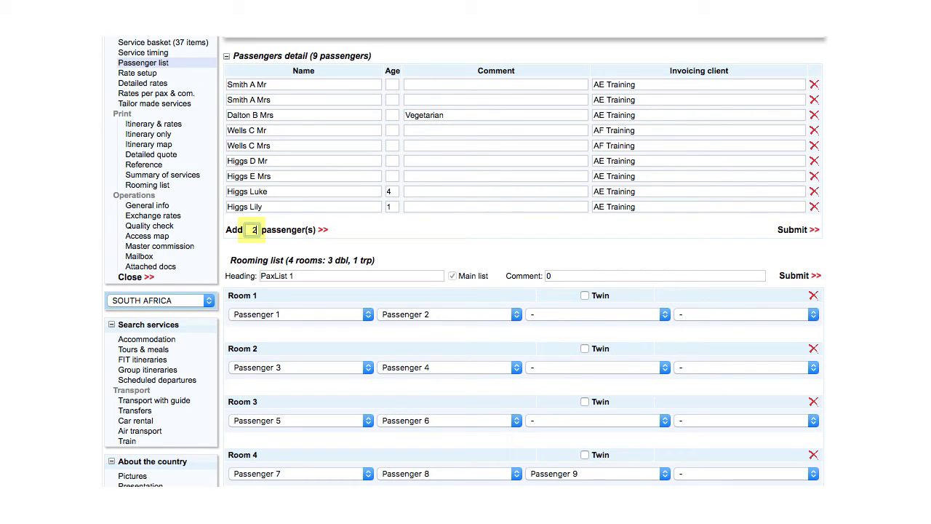
pyautogui.click(297, 234)
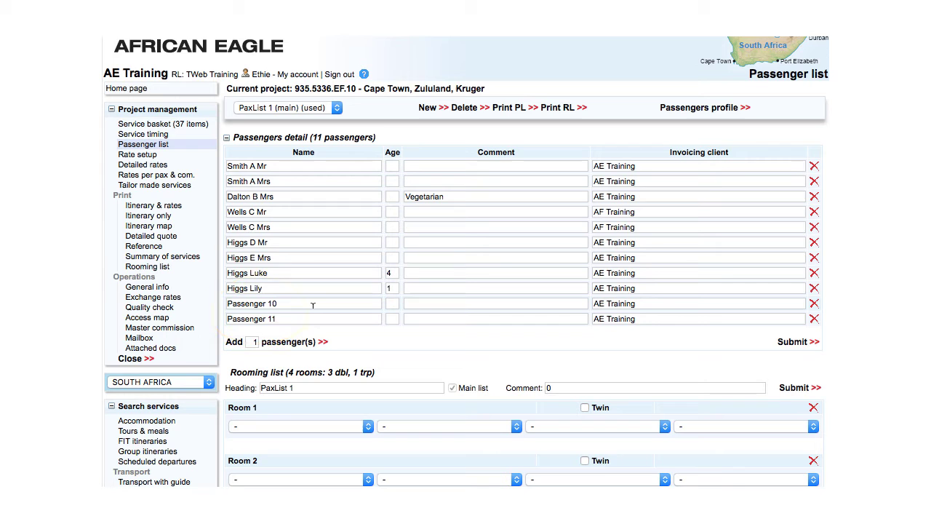
pyautogui.click(814, 303)
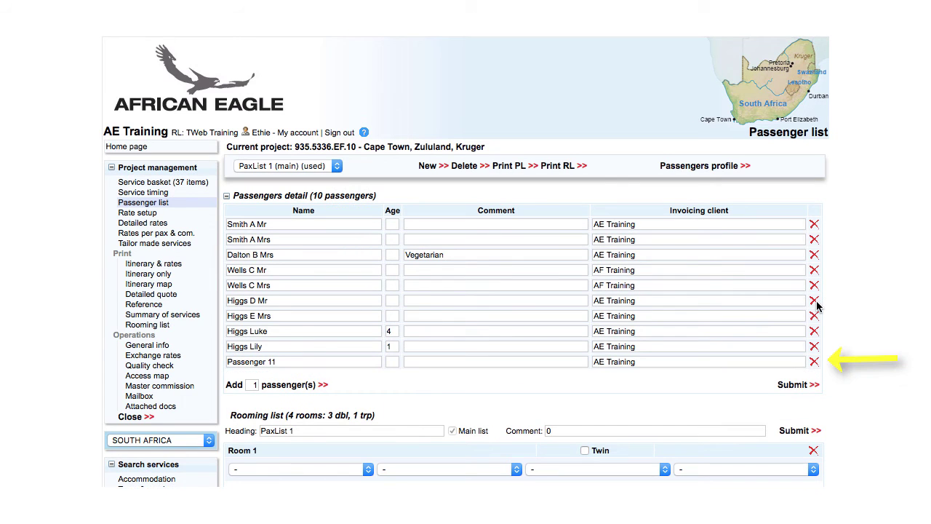
pyautogui.click(814, 361)
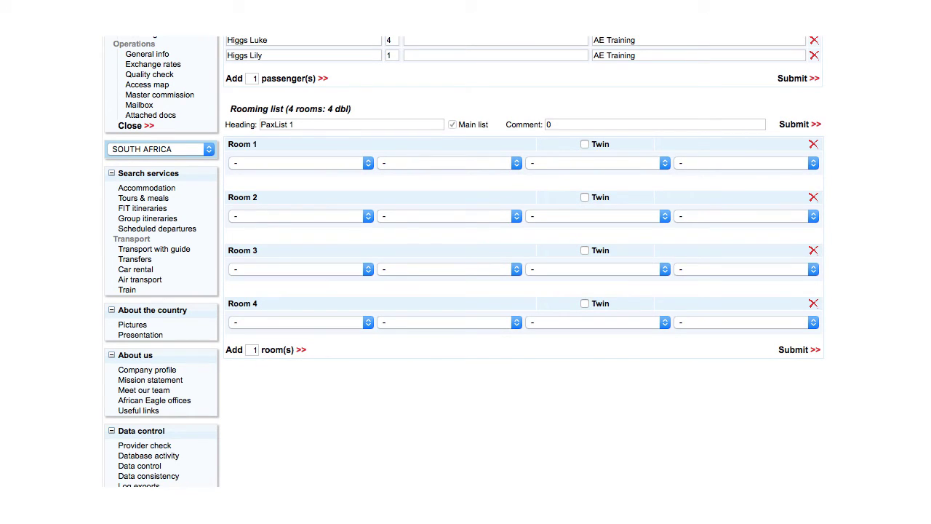
# Step: Assign passenger one to Room 1 and passengers two and three to Room 2
pyautogui.click(291, 162)
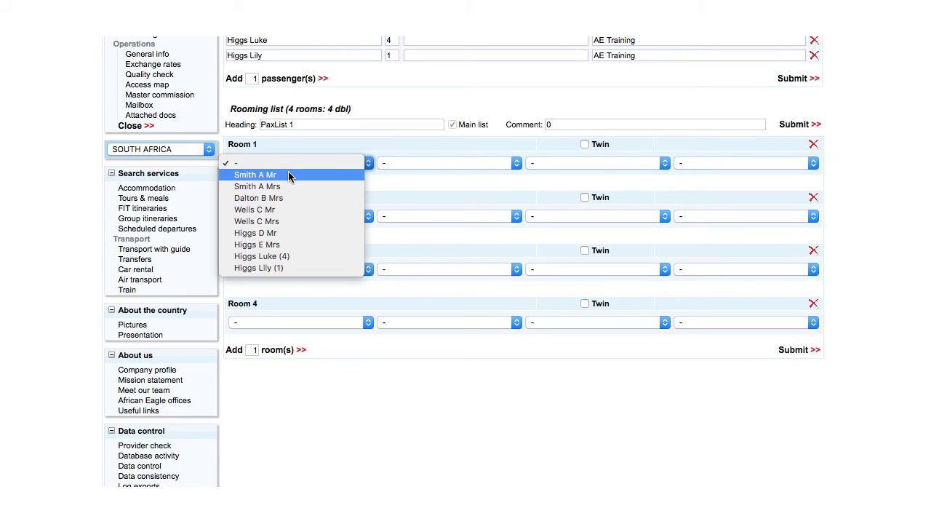
pyautogui.click(350, 174)
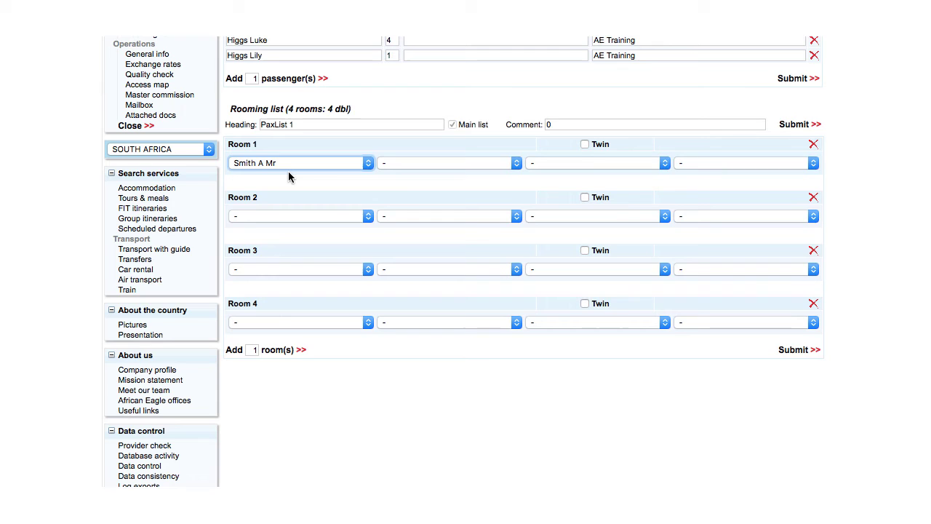
pyautogui.click(284, 217)
pyautogui.click(284, 239)
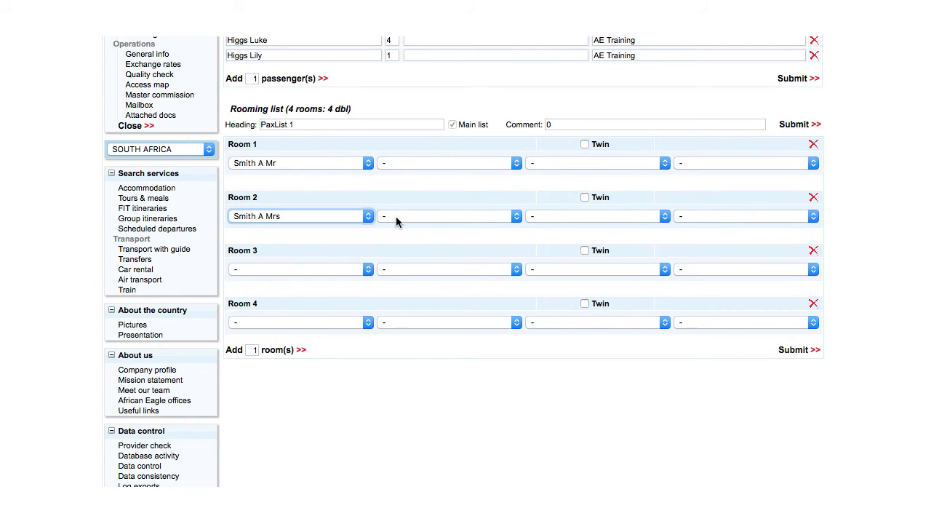
pyautogui.click(396, 216)
pyautogui.click(397, 251)
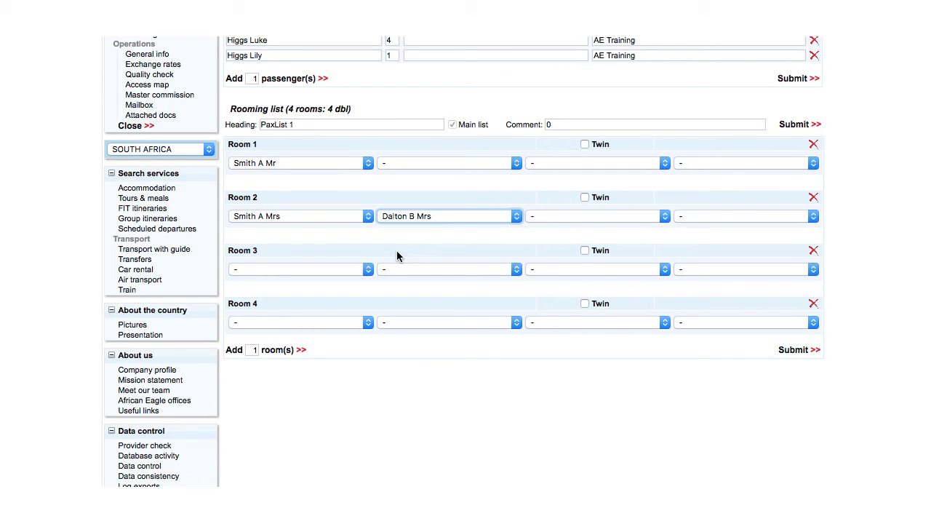
# Step: Place passengers four and five in Room 3 and mark Room 2 as Twin
pyautogui.click(299, 269)
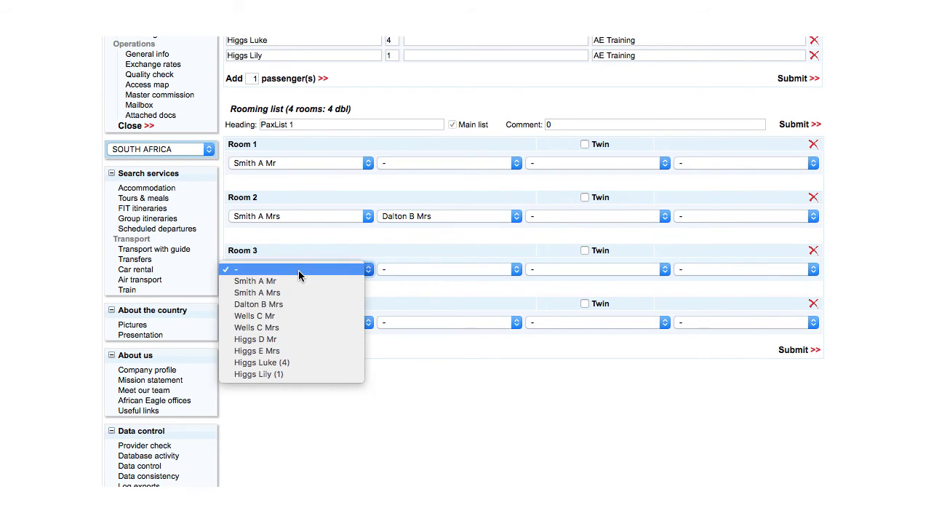
pyautogui.click(296, 315)
pyautogui.click(404, 270)
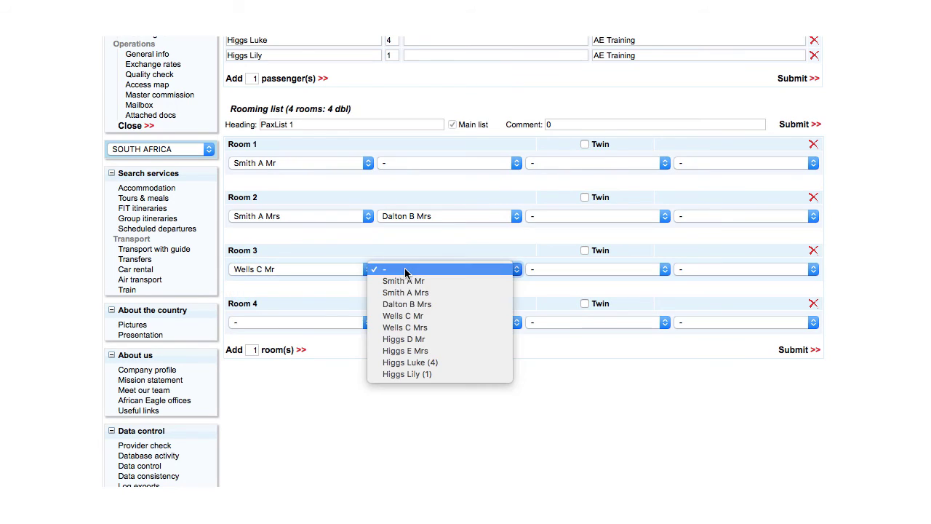
pyautogui.click(408, 327)
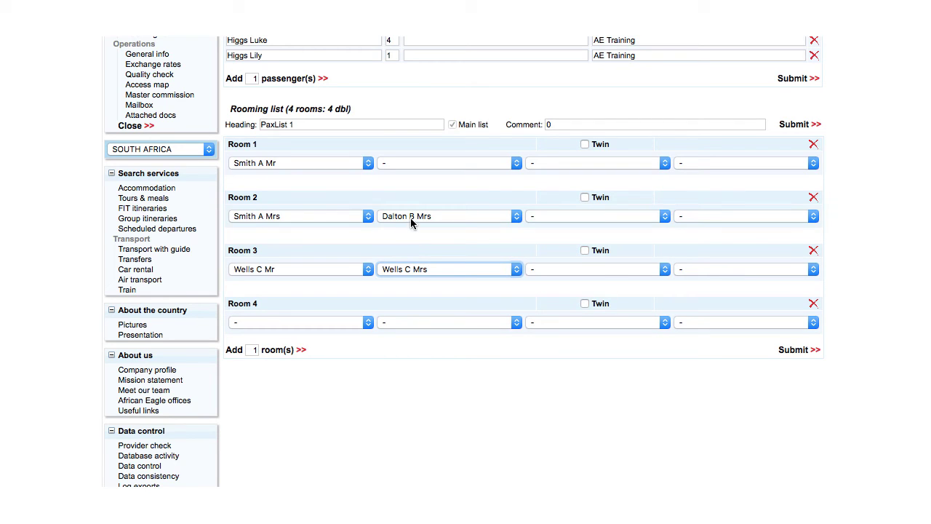
pyautogui.click(585, 197)
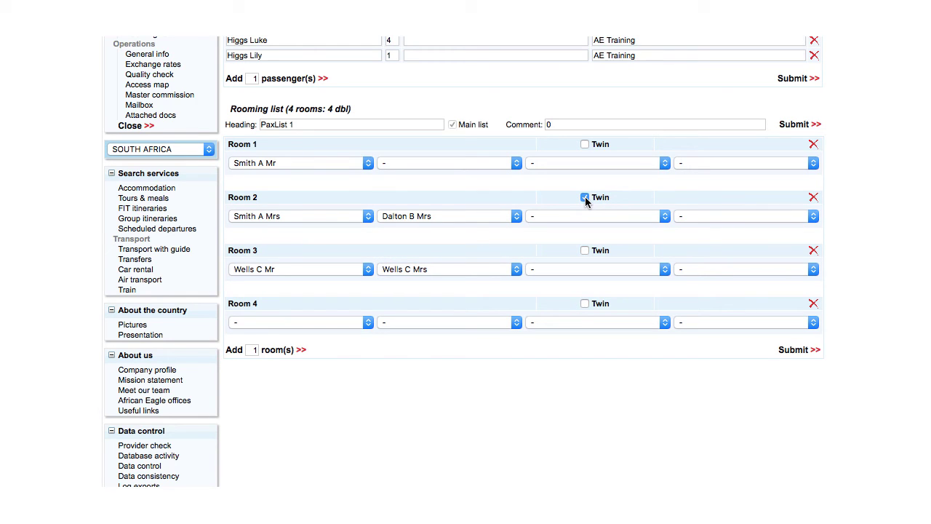
# Step: Fill Room 4's four places with passengers six and seven and the two children
pyautogui.click(317, 323)
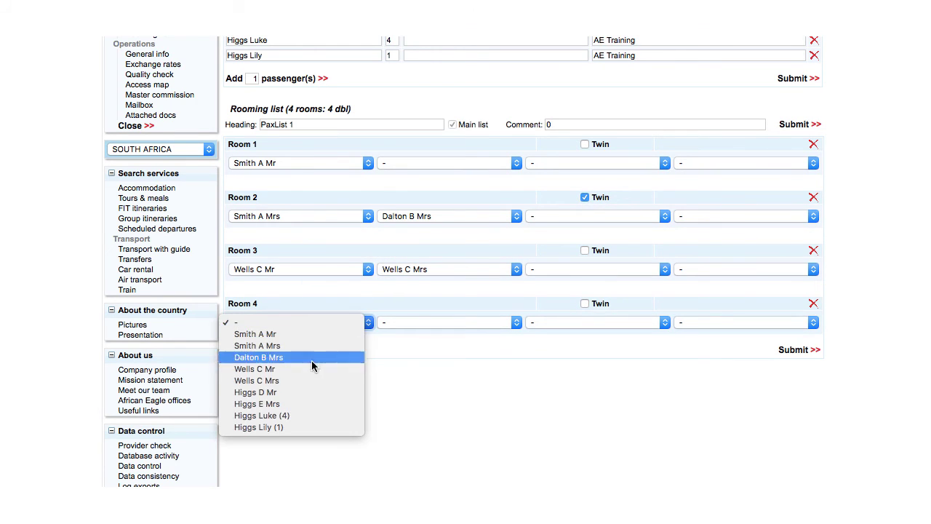
pyautogui.click(353, 392)
pyautogui.click(421, 323)
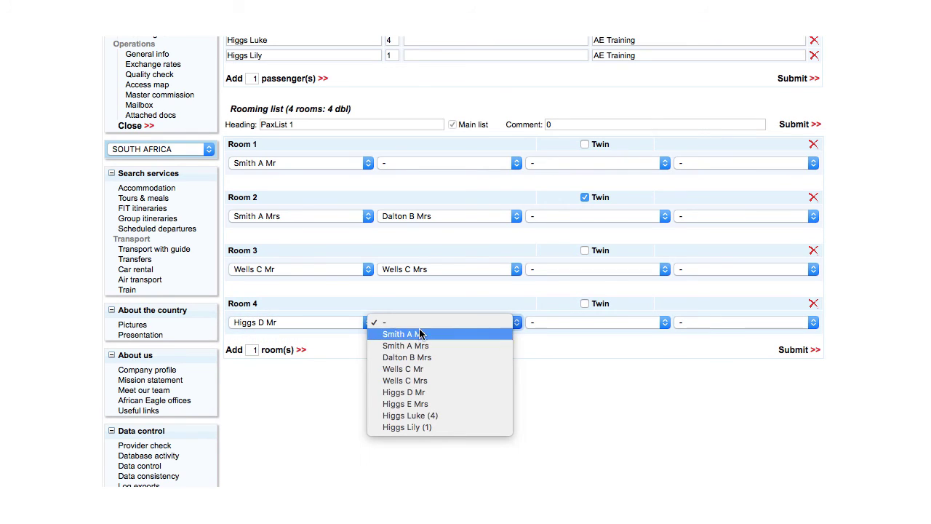
pyautogui.click(421, 404)
pyautogui.click(543, 323)
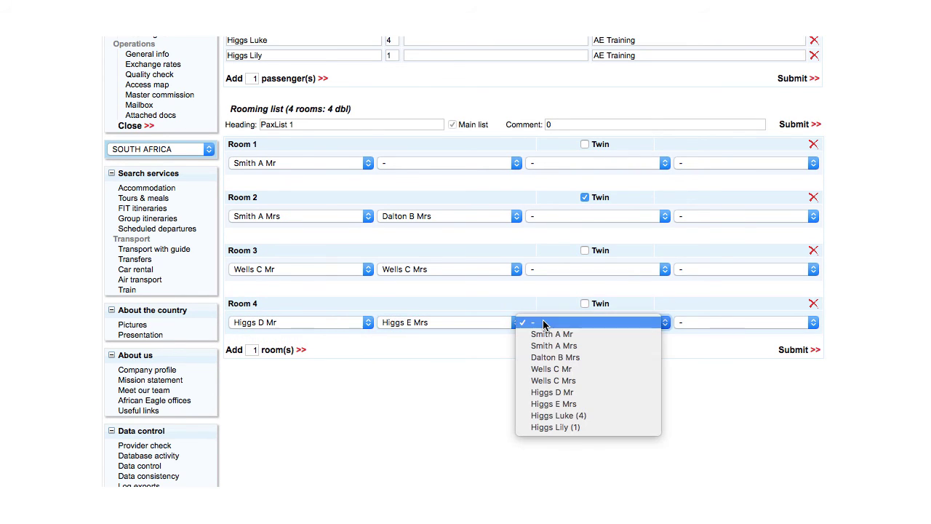
pyautogui.click(545, 415)
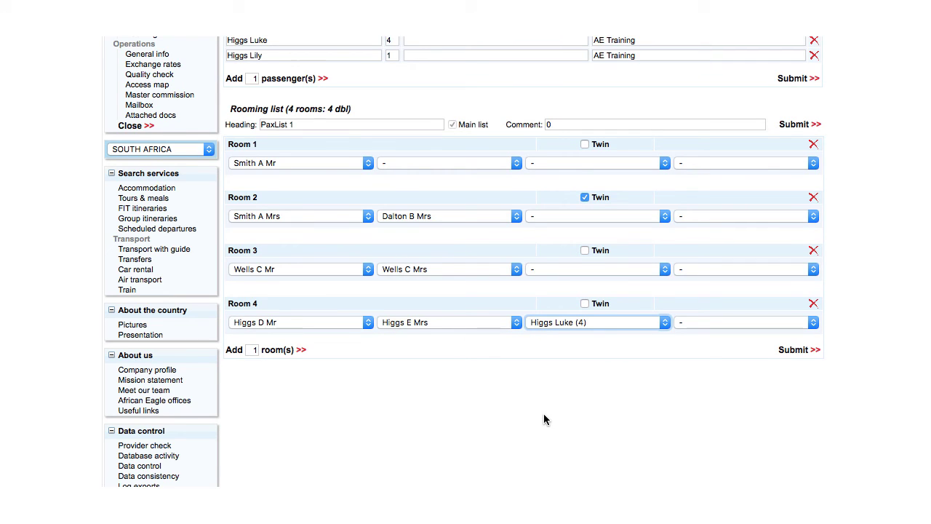
pyautogui.click(718, 325)
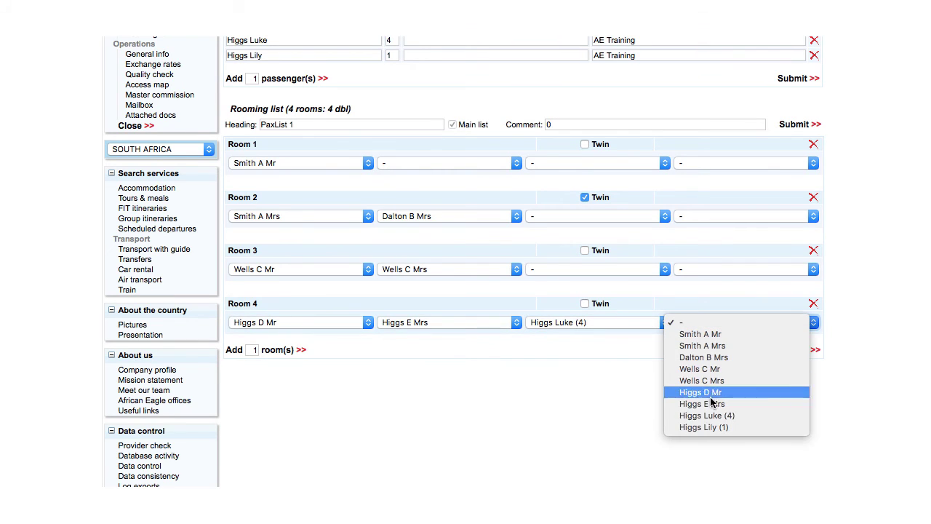
pyautogui.click(710, 429)
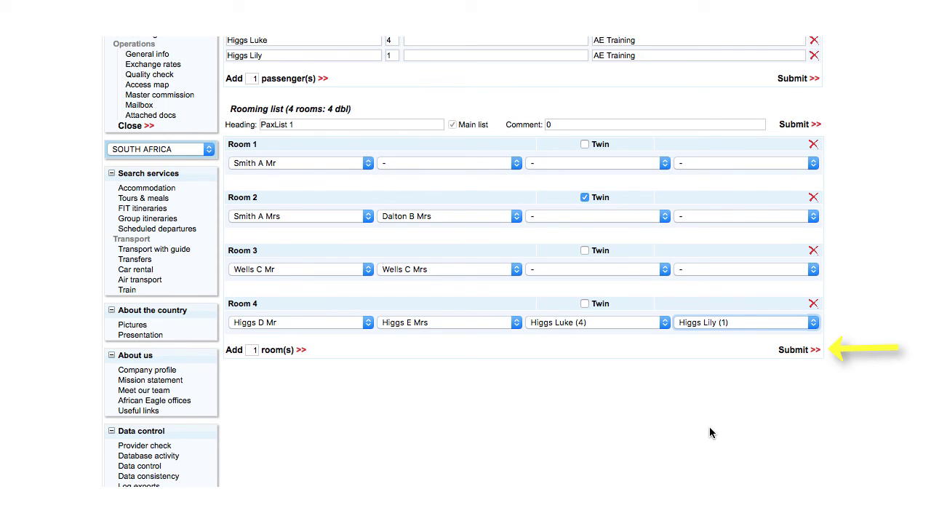
# Step: Save the rooming list, then add two extra rooms and delete them, keeping four rooms
pyautogui.click(792, 350)
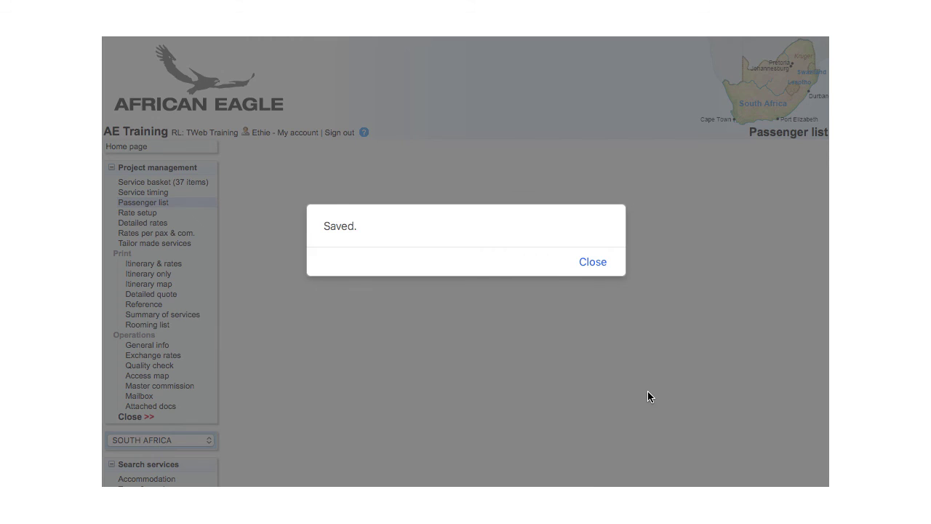
pyautogui.click(593, 261)
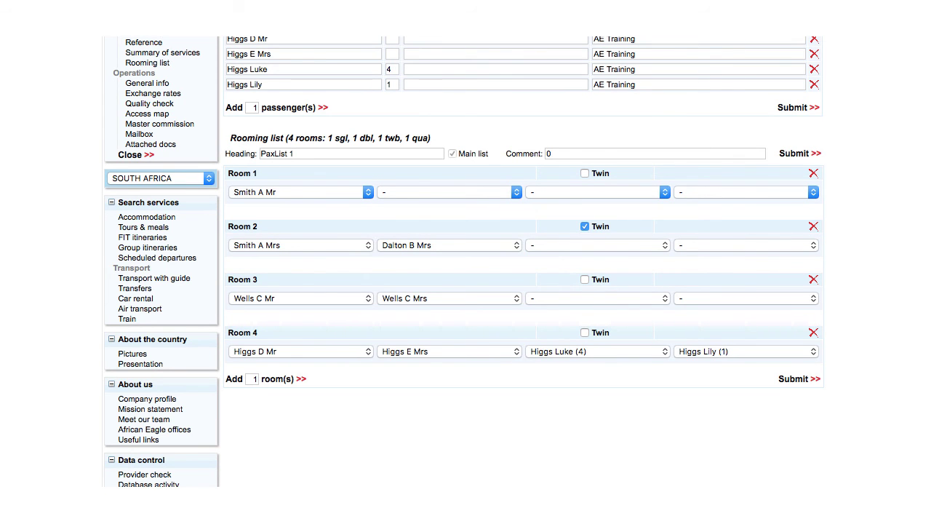
pyautogui.click(253, 379)
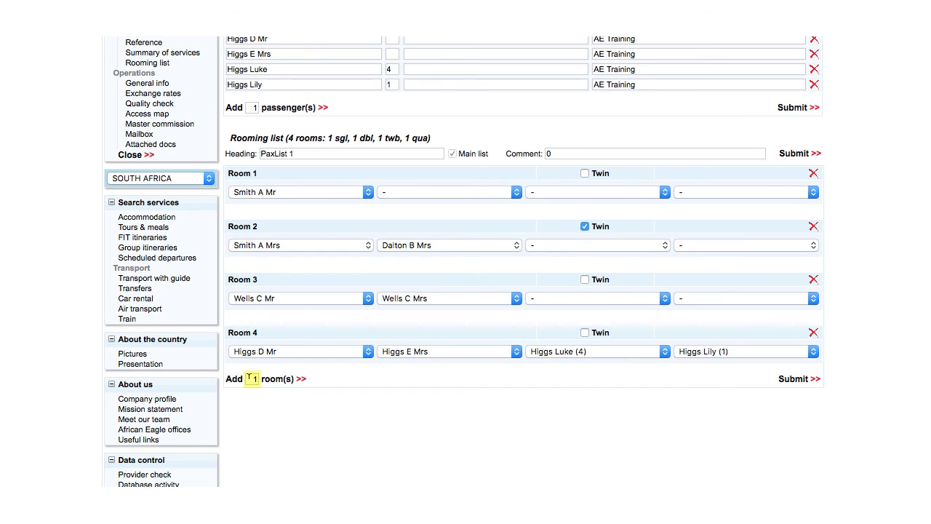
pyautogui.write('2')
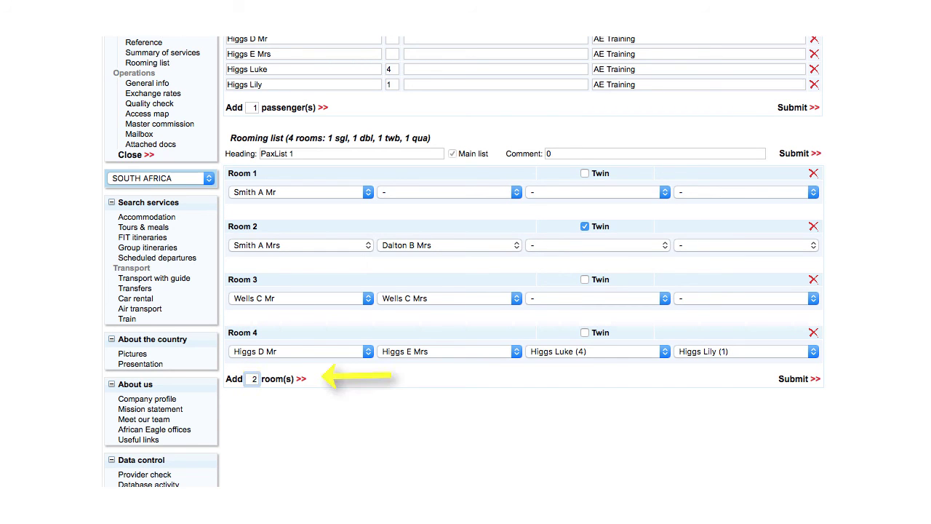
pyautogui.click(276, 379)
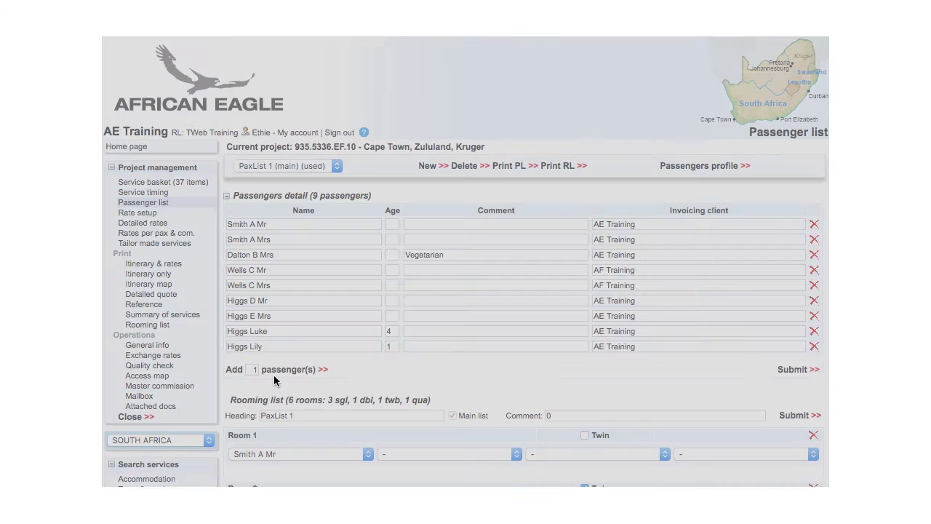
pyautogui.scroll(-5, 275, 380)
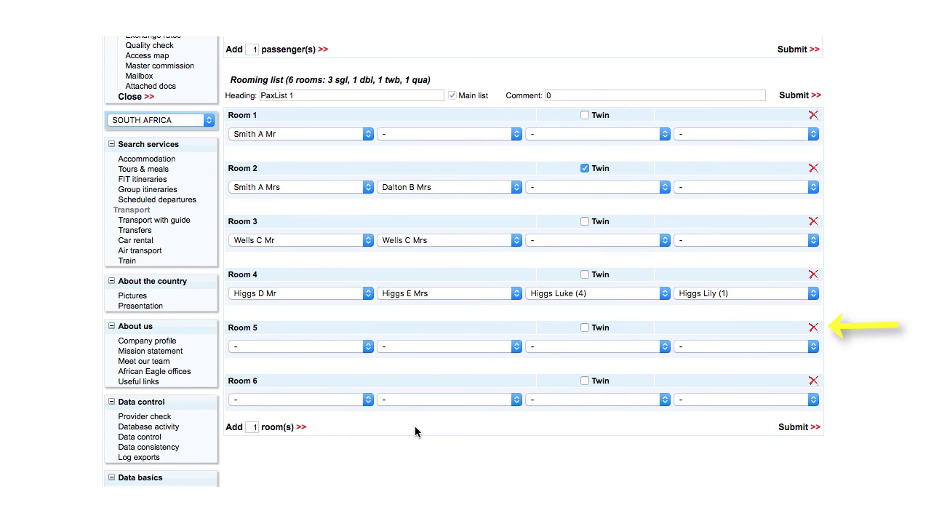
pyautogui.click(813, 329)
pyautogui.click(813, 350)
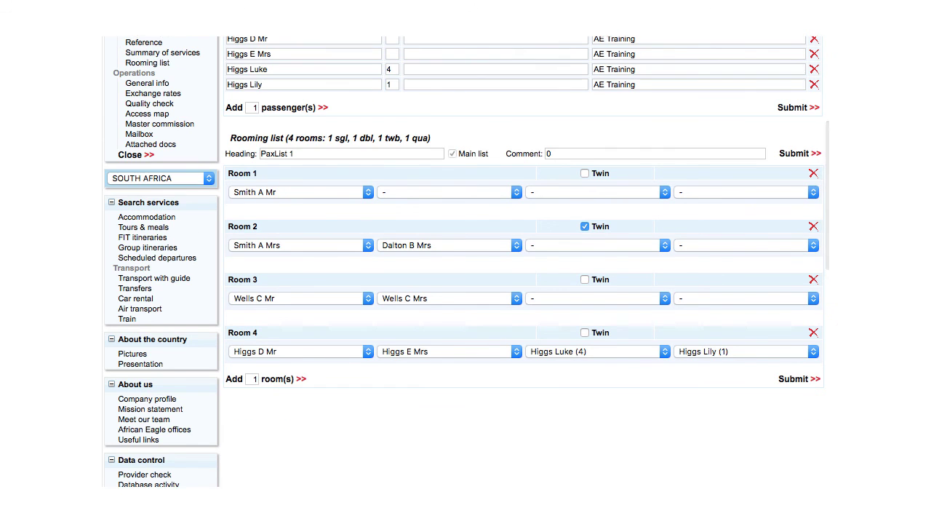